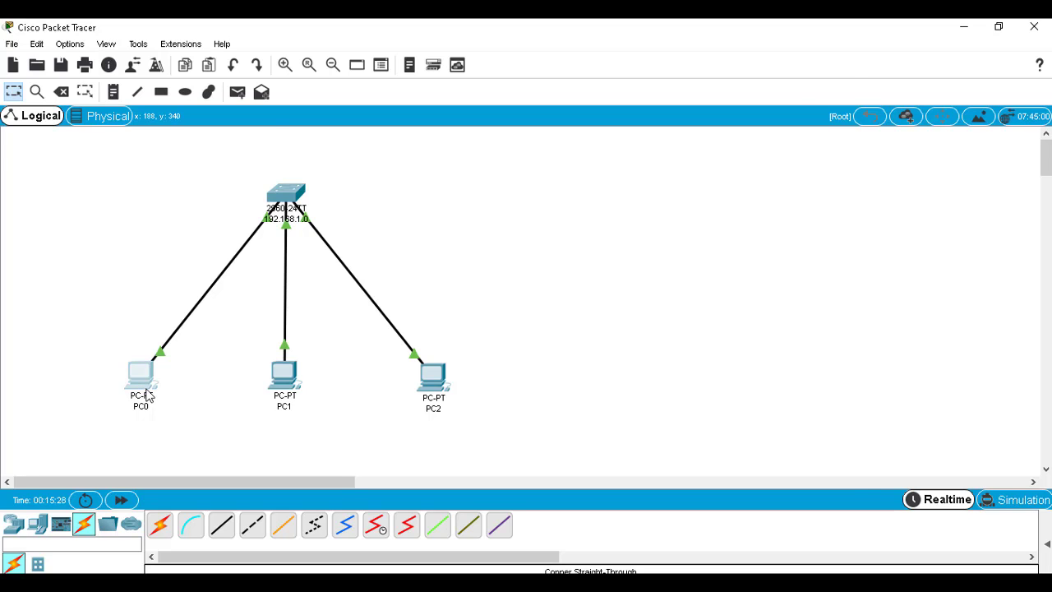
Assign PC0 the static IP address 192.168.1.1 with subnet mask 255.255.255.0 and close its window
left_click(141, 378)
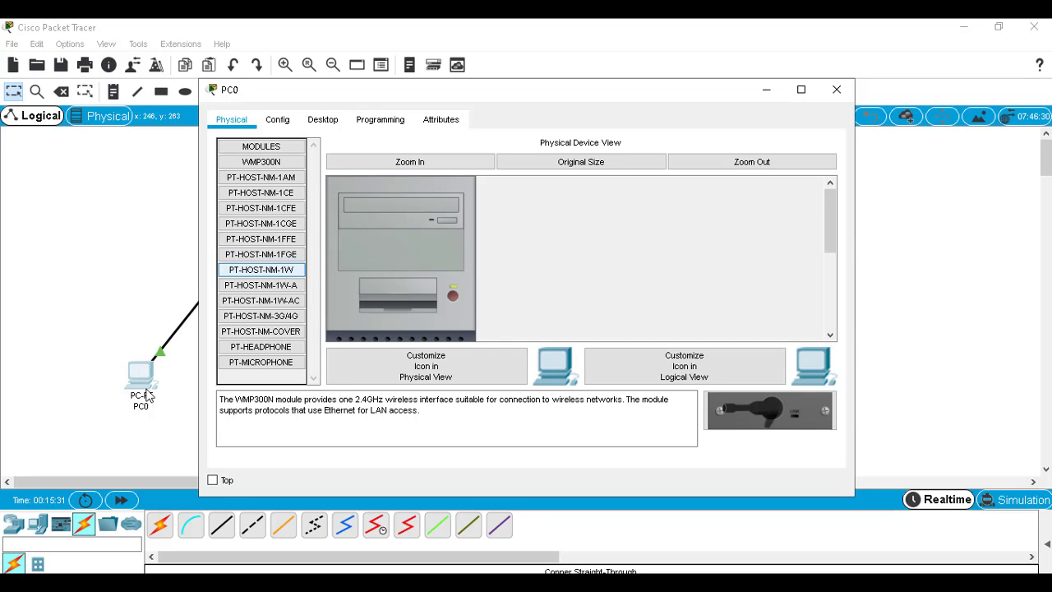
left_click(324, 120)
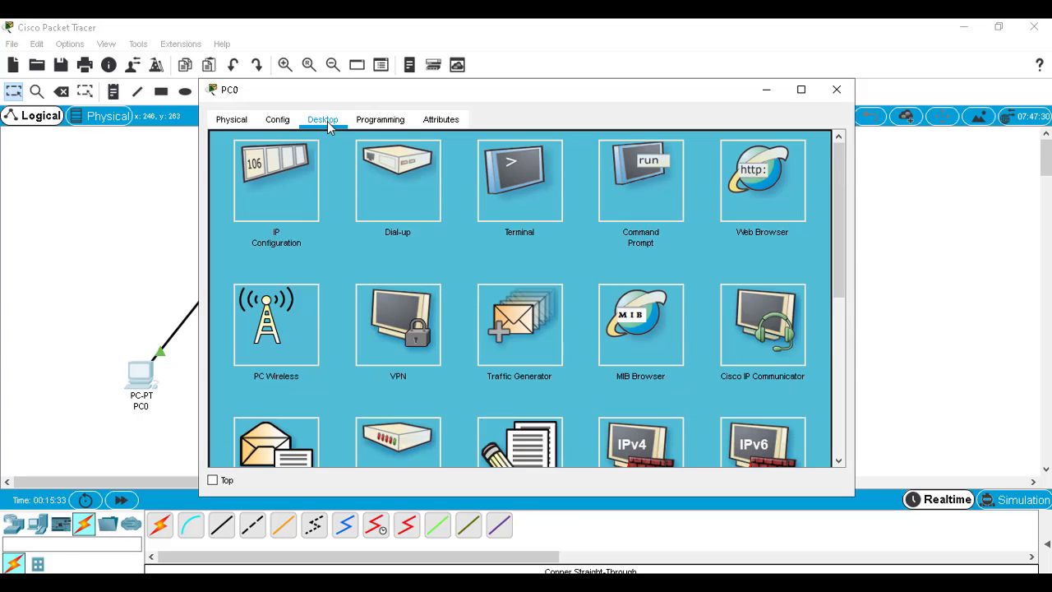
left_click(293, 179)
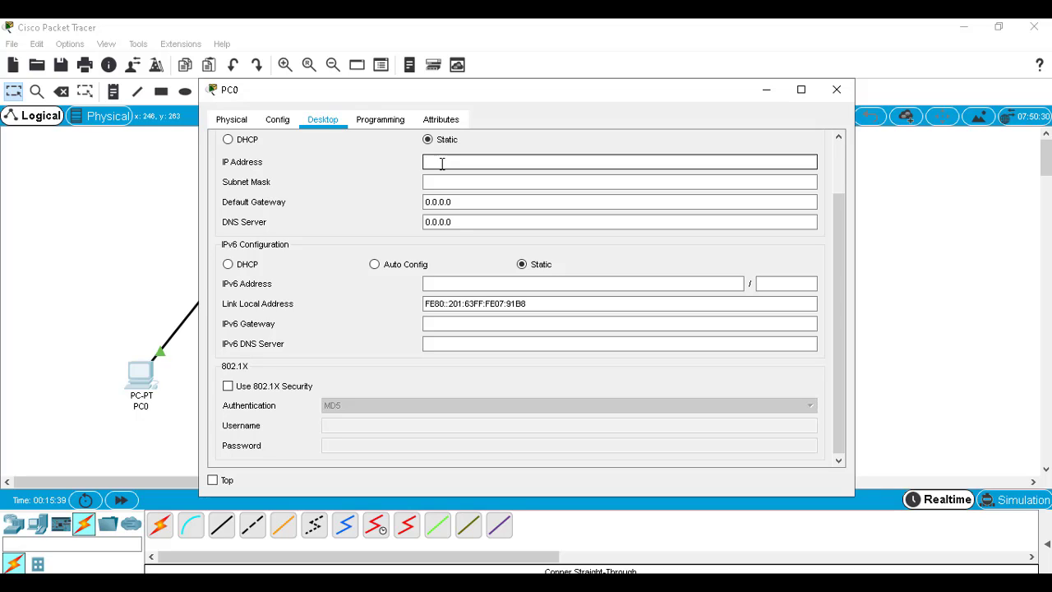
type("19")
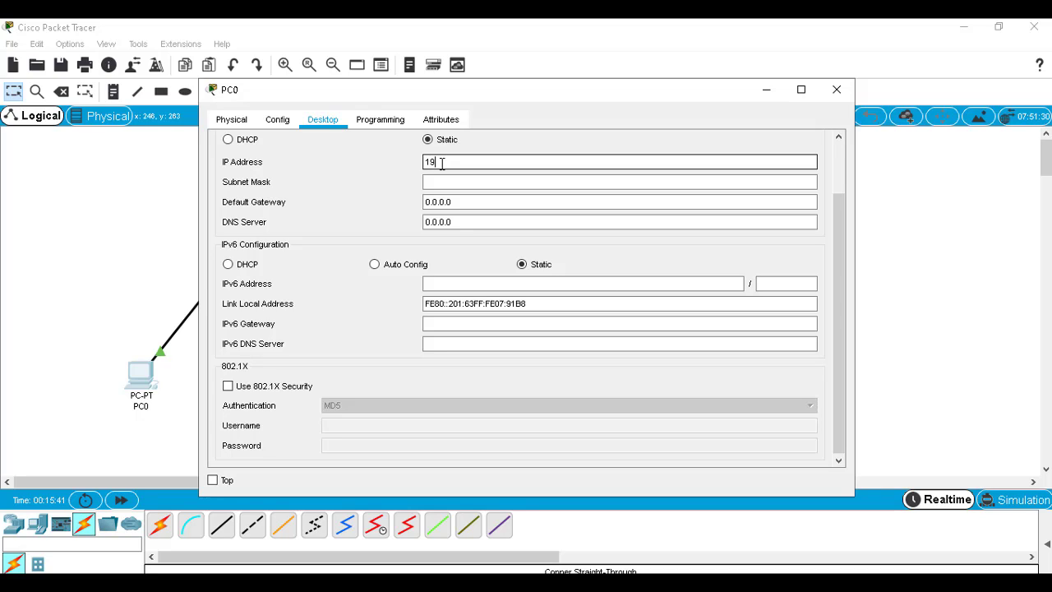
type("2.168.1.1")
left_click(443, 178)
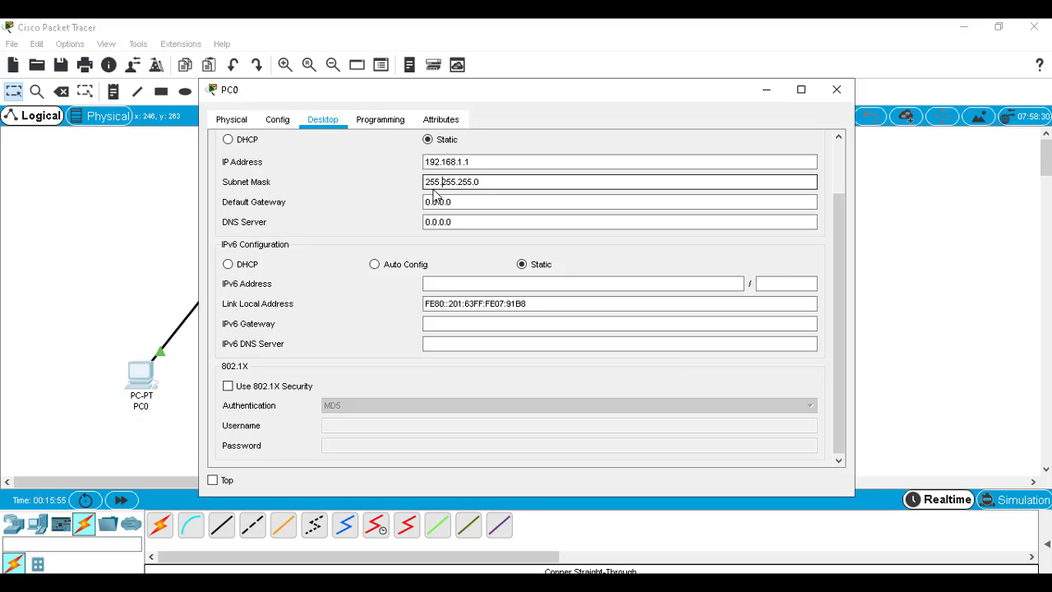
left_click(837, 89)
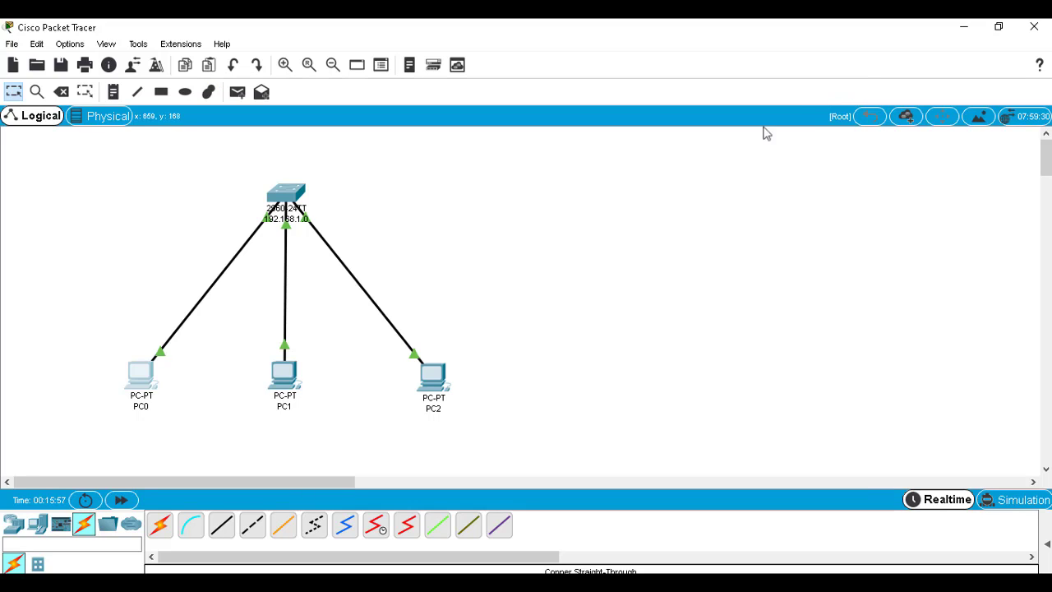
Assign PC1 the static IP address 192.168.1.2 with subnet mask 255.255.255.0 and close its window
left_click(284, 375)
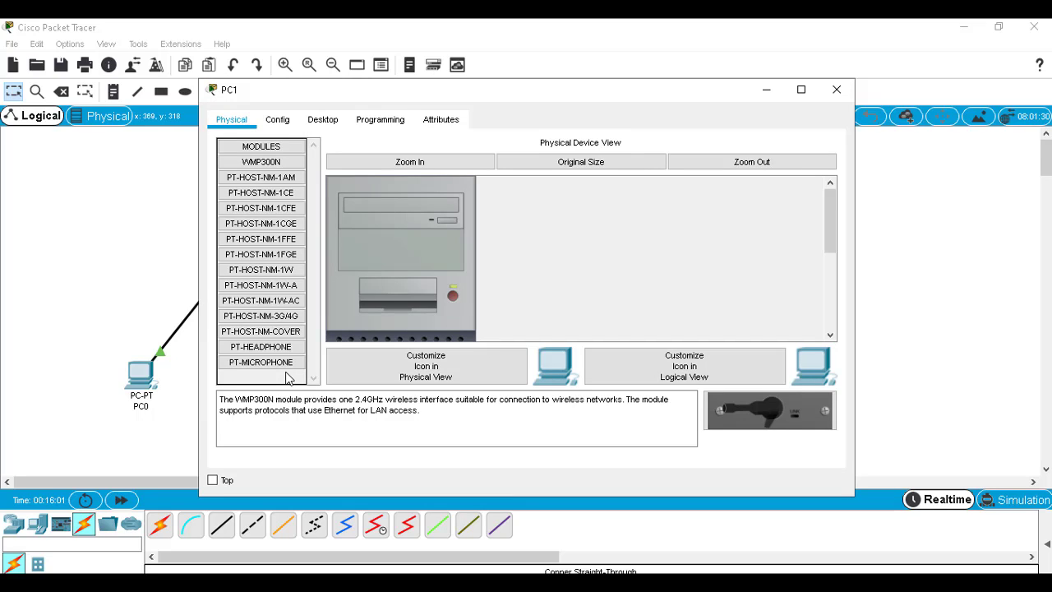
left_click(324, 121)
left_click(293, 174)
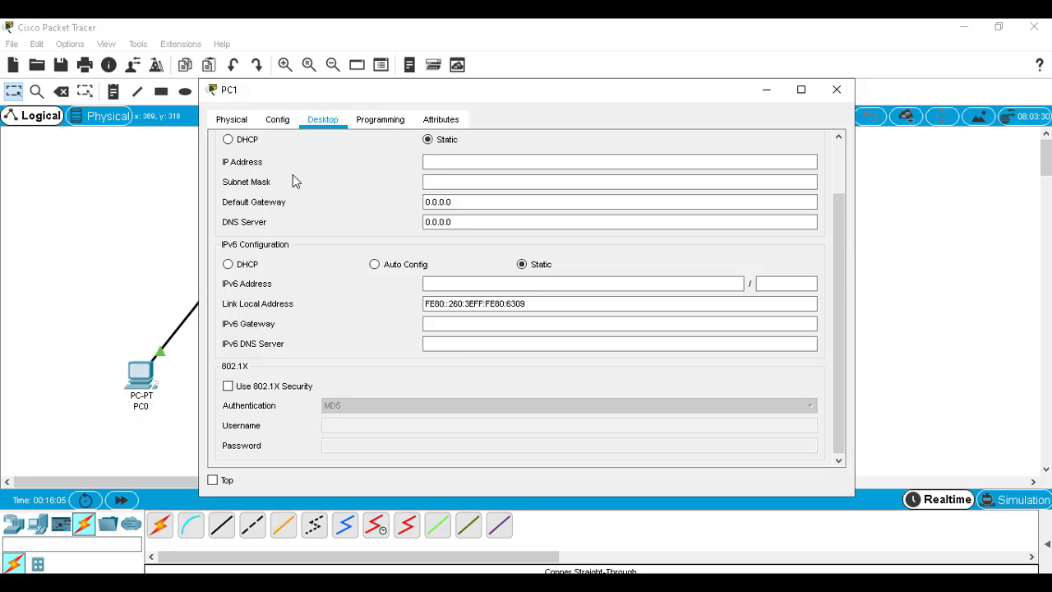
left_click(435, 164)
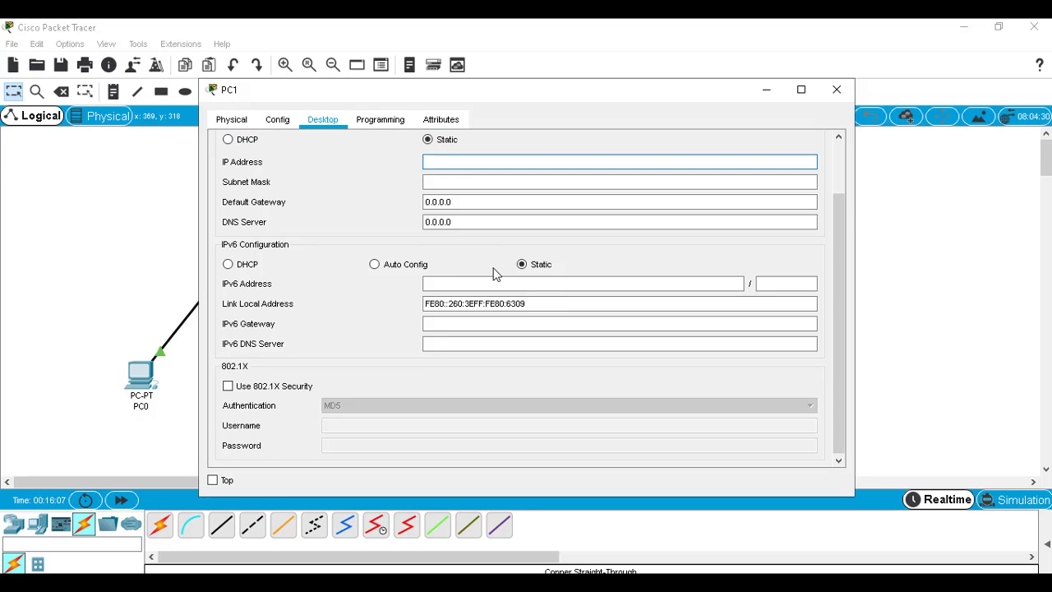
type("192.168.1.2")
left_click(493, 184)
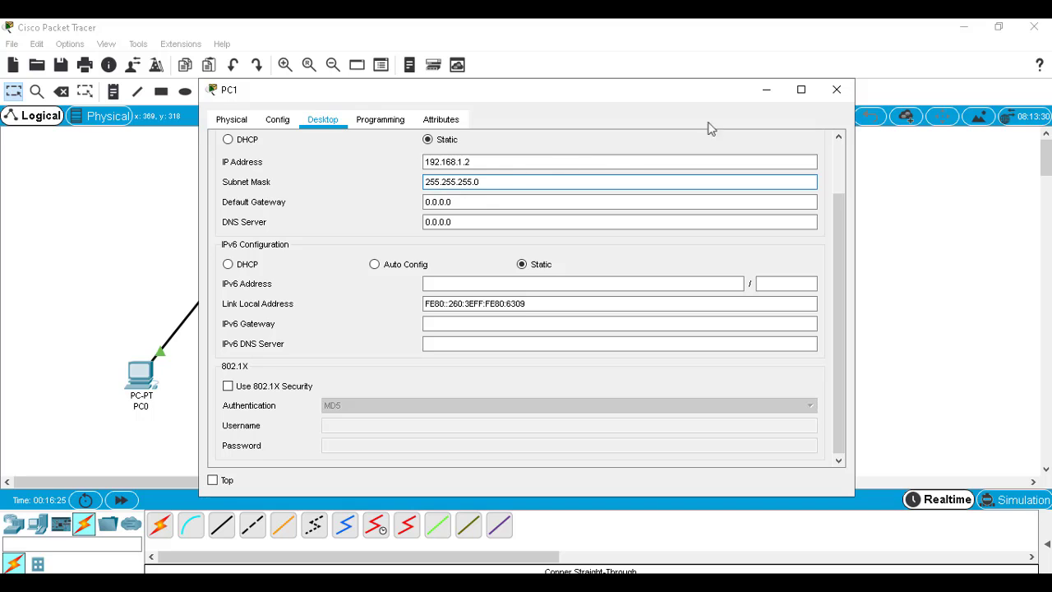
left_click(836, 90)
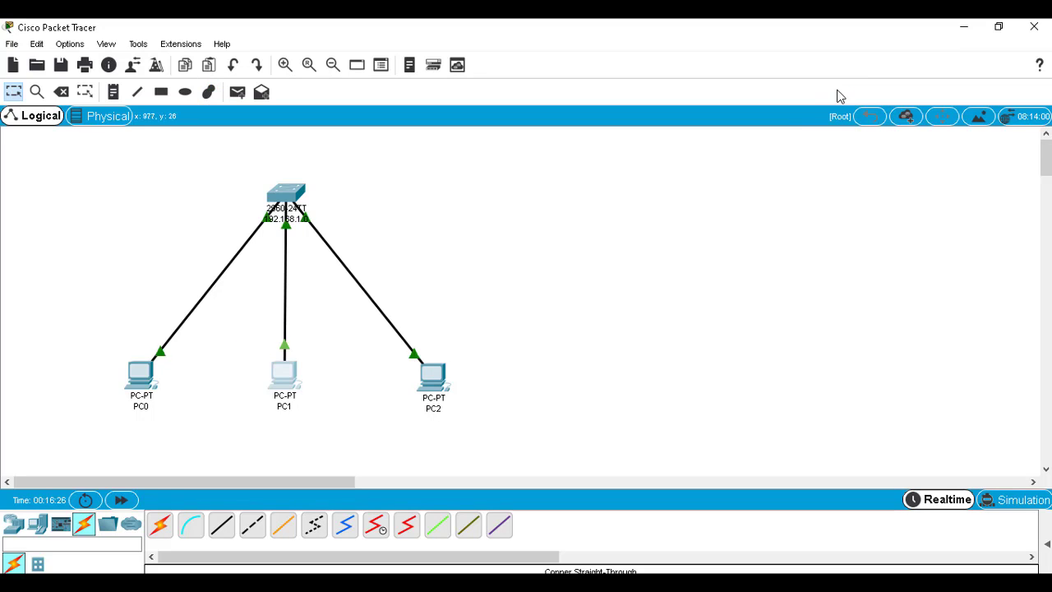
Assign PC2 the static IP address 192.168.1.3 with subnet mask 255.255.255.0 and close its window
left_click(434, 376)
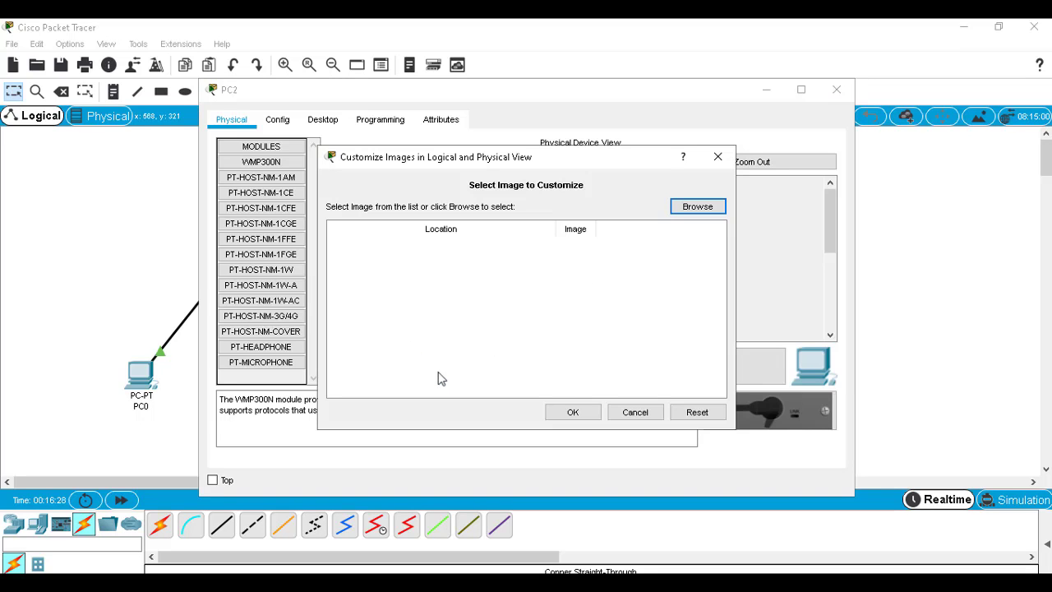
left_click(320, 124)
left_click(717, 157)
left_click(319, 120)
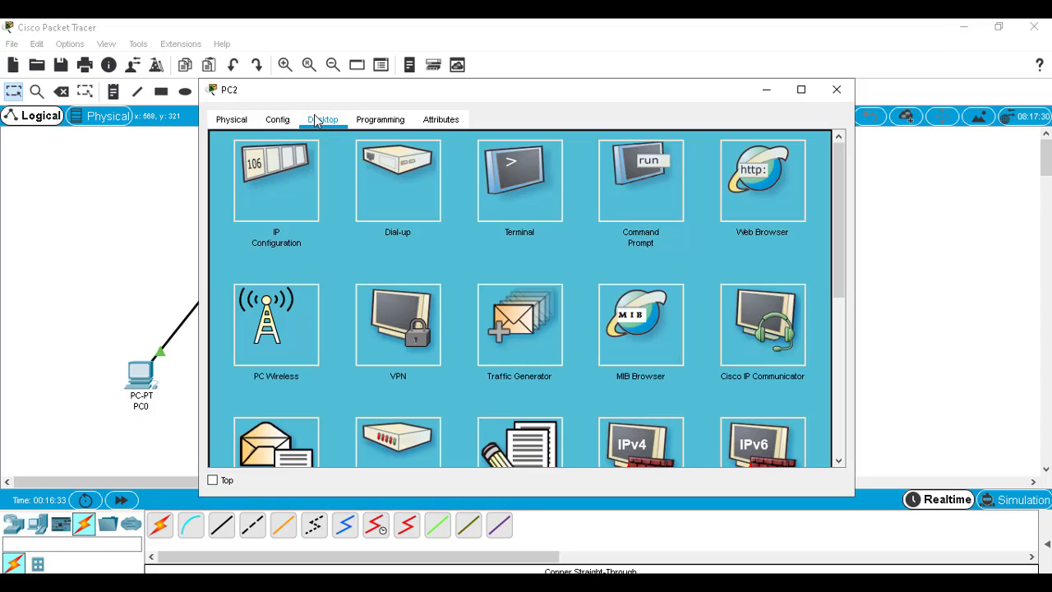
left_click(288, 188)
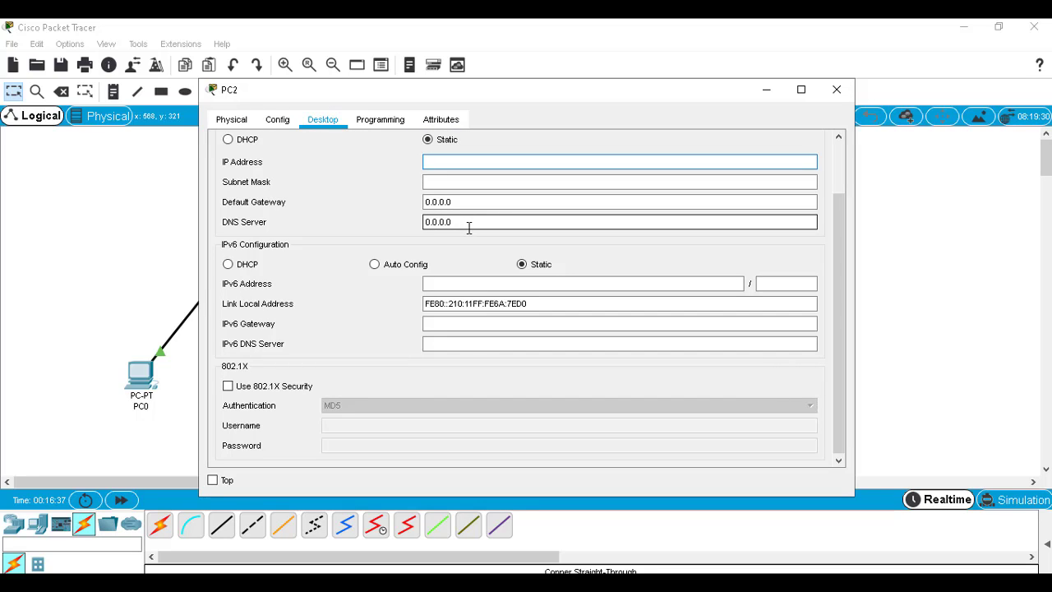
type("192.168.1.3")
left_click(465, 182)
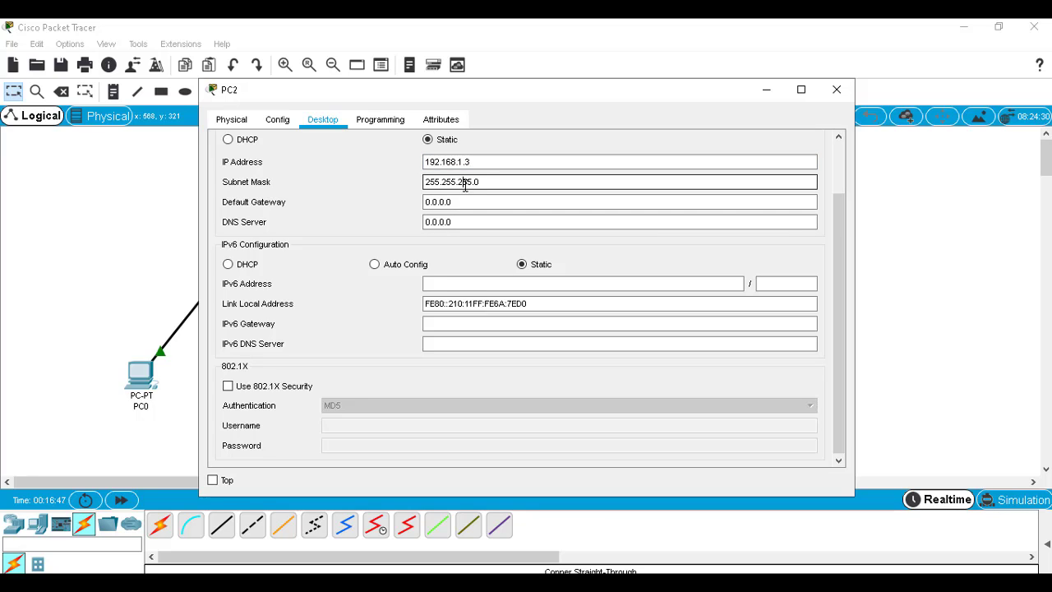
key("Tab")
left_click(465, 183)
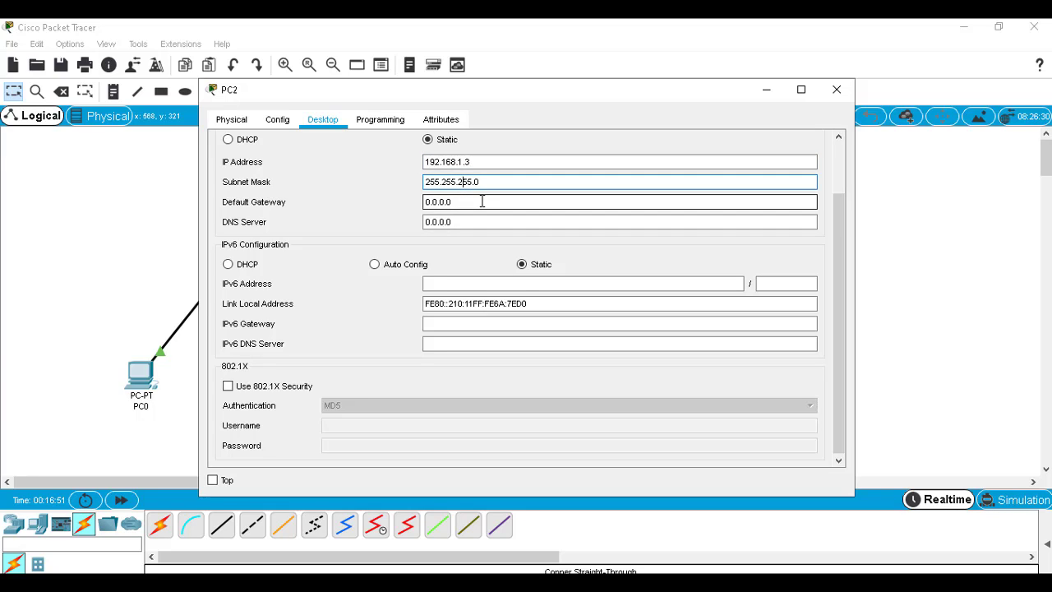
left_click(837, 91)
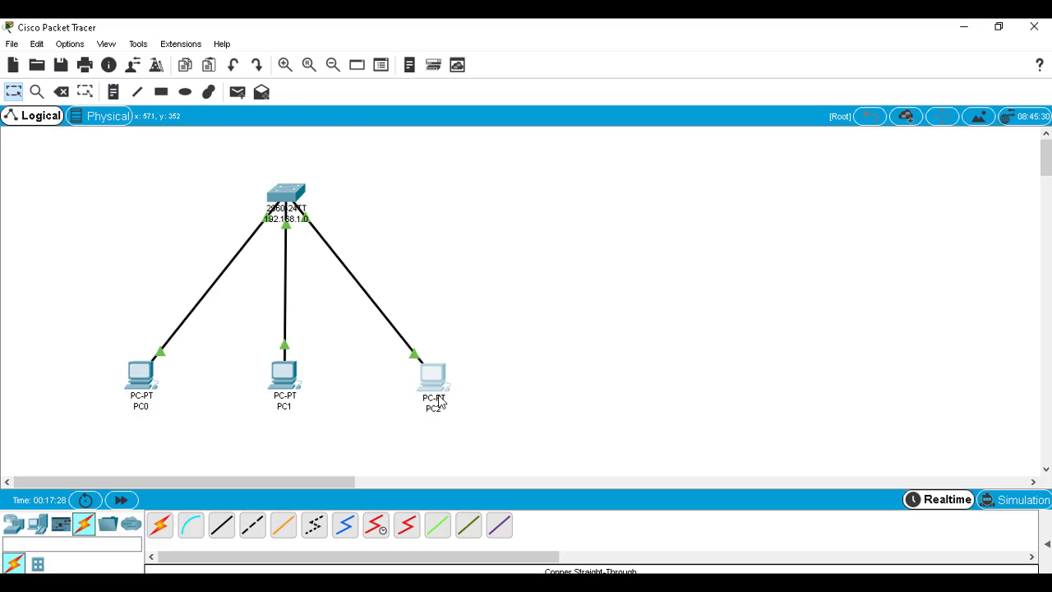
Check PC0's ARP table by running arp -a in its Command Prompt, and close the PC0 window
mouse_move(440, 400)
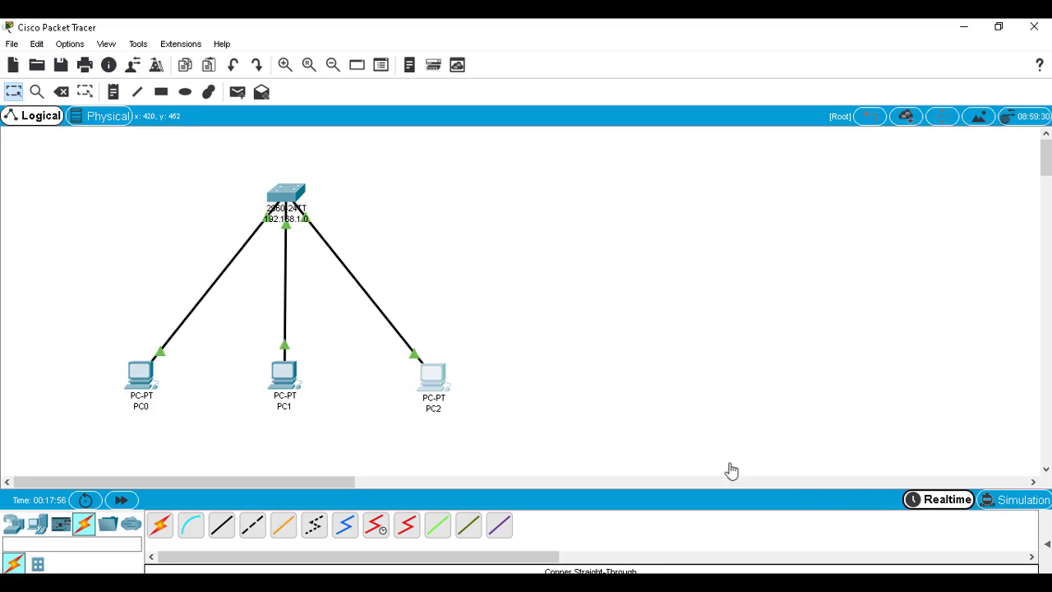
mouse_move(146, 378)
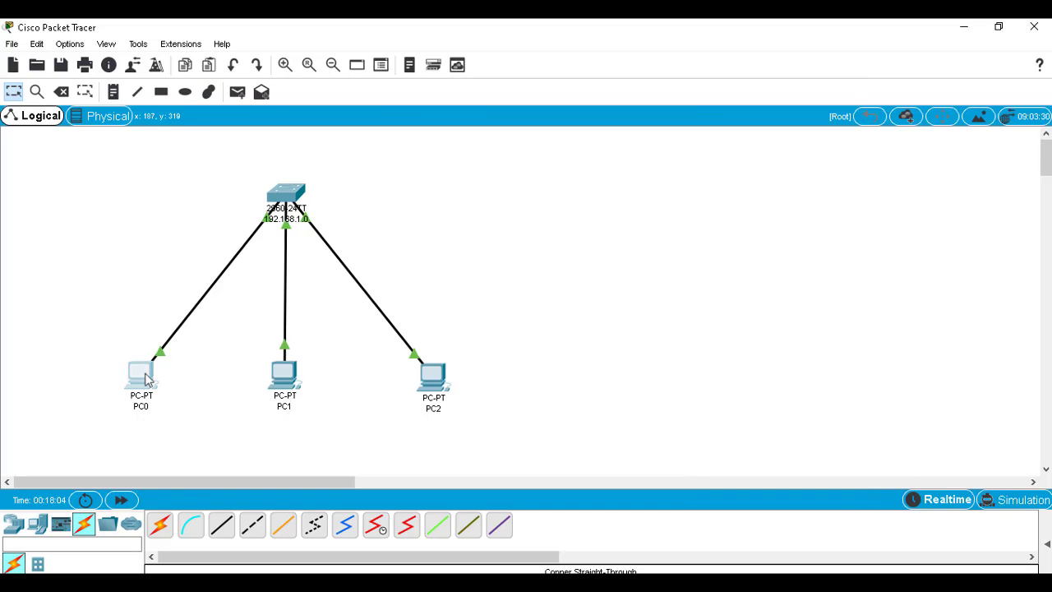
left_click(141, 377)
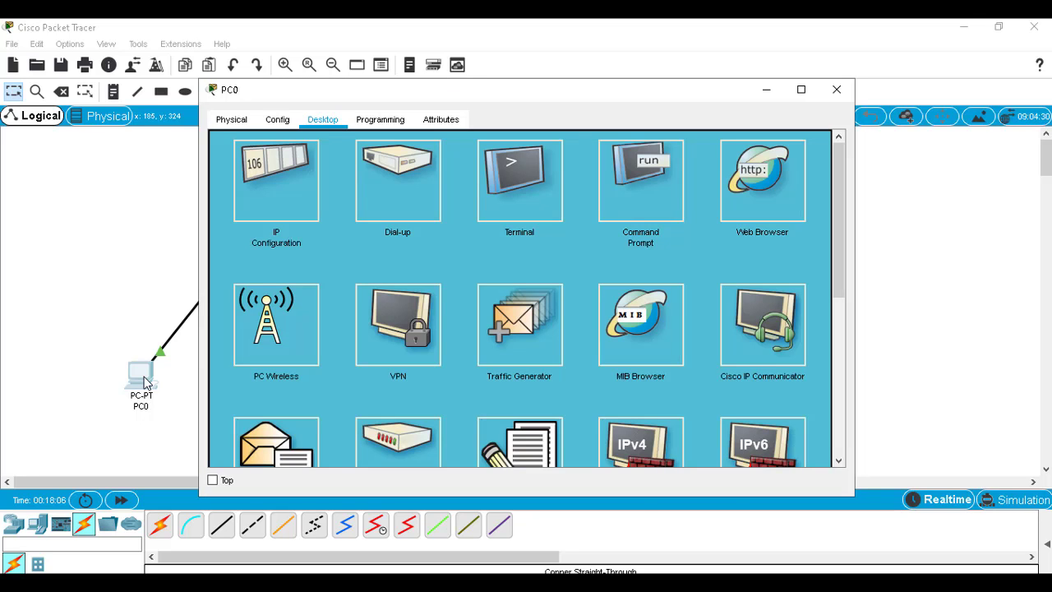
left_click(654, 189)
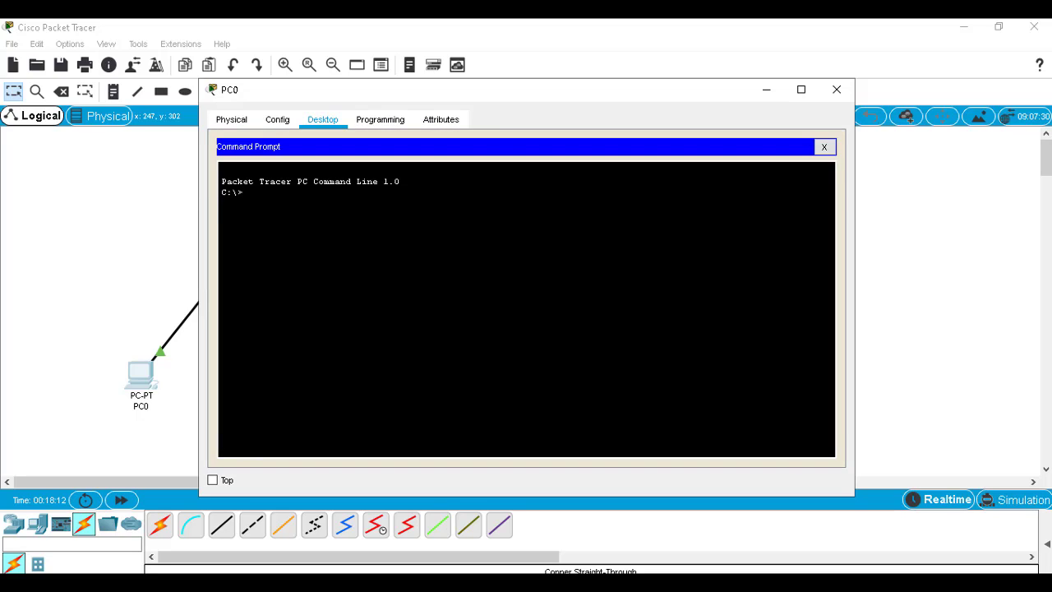
type("arp -a")
key("Return")
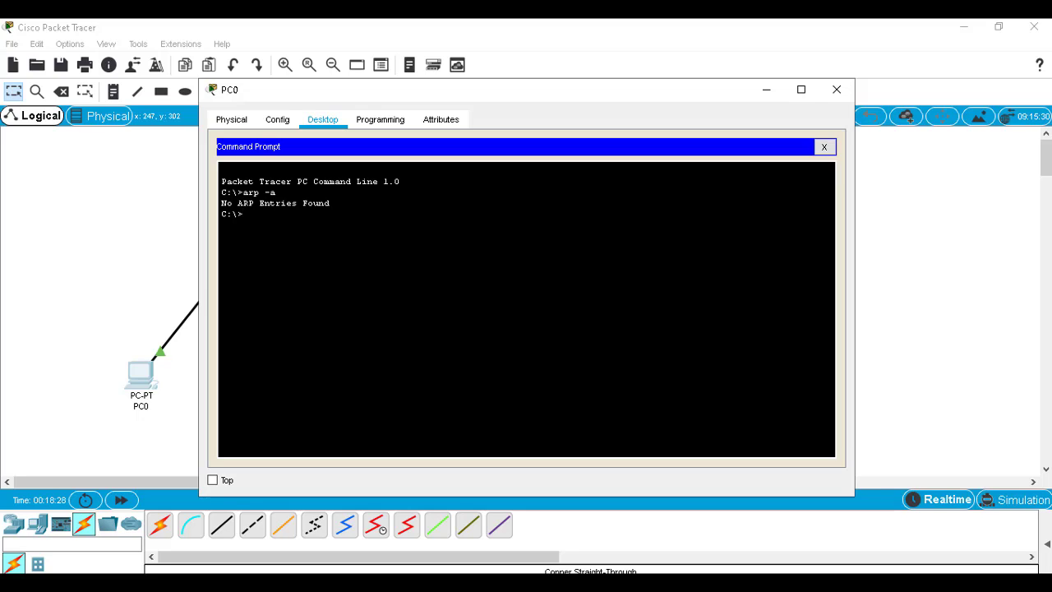
left_click(835, 89)
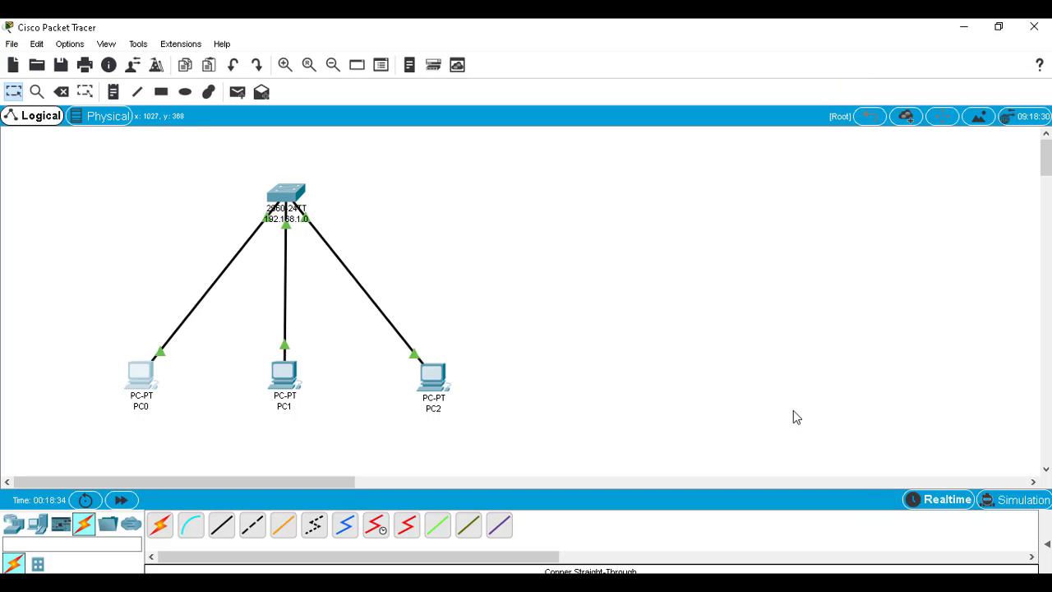
Switch to simulation mode and add a simple PDU from PC0 to PC2
left_click(1002, 505)
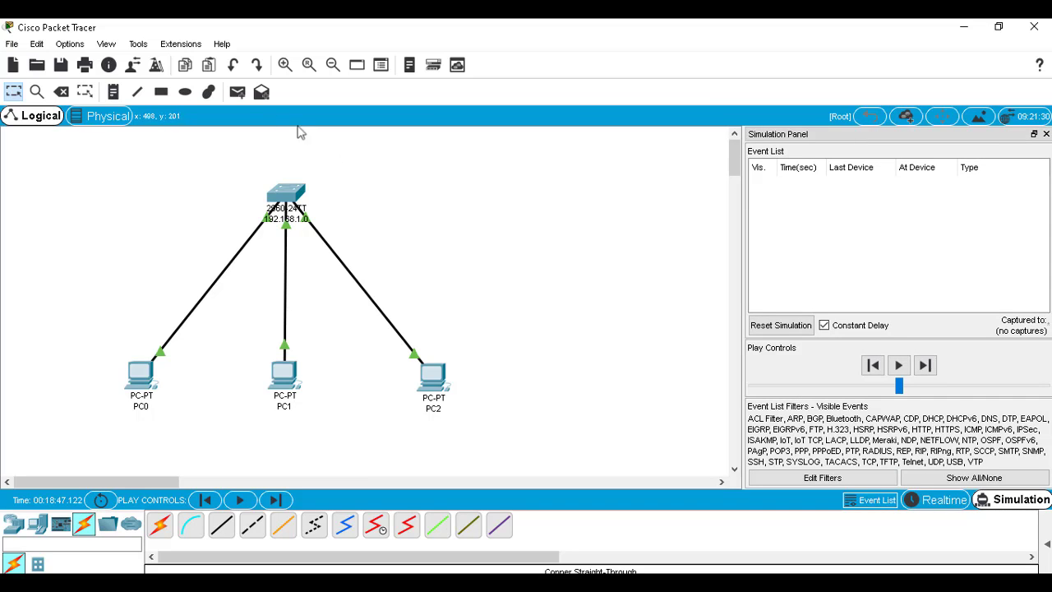
left_click(237, 93)
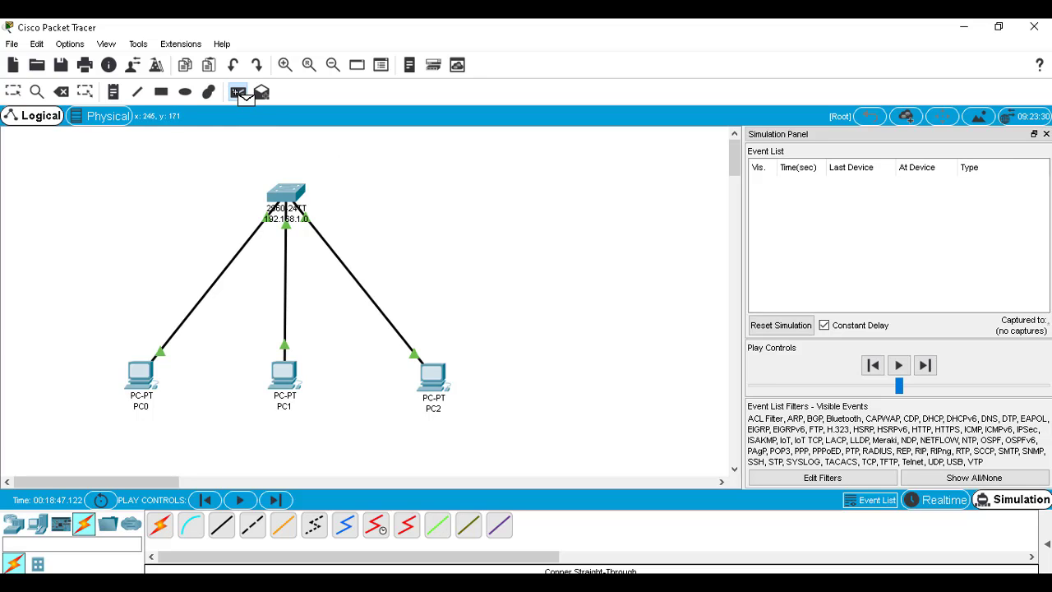
left_click(147, 372)
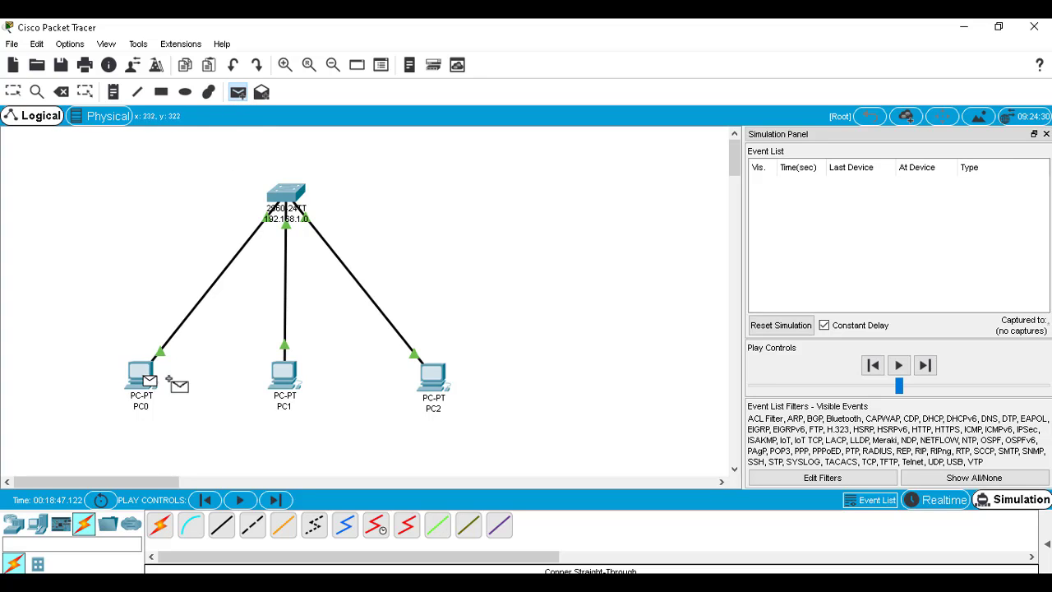
left_click(432, 385)
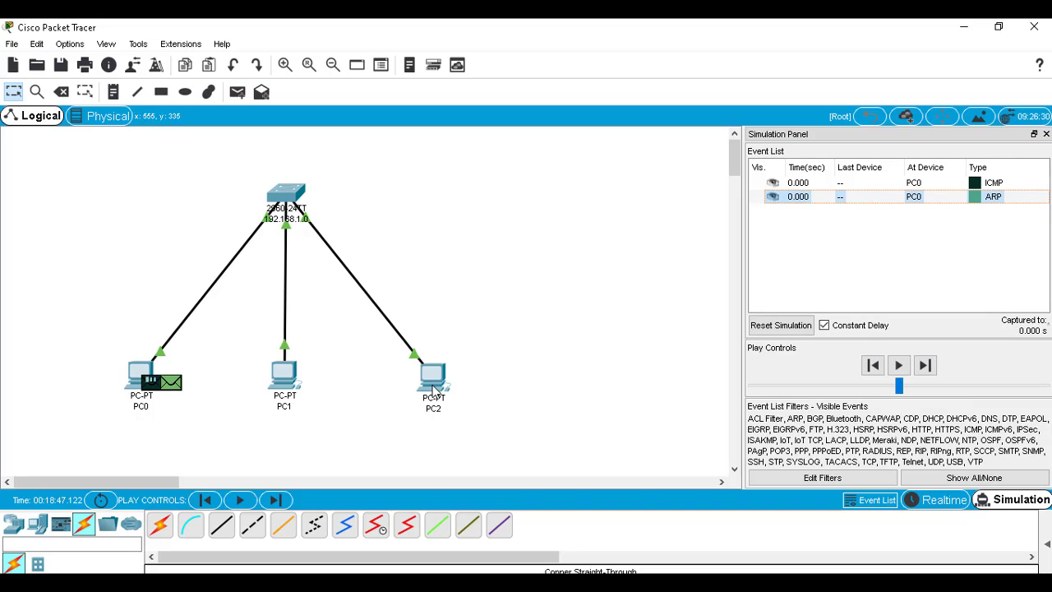
mouse_move(433, 390)
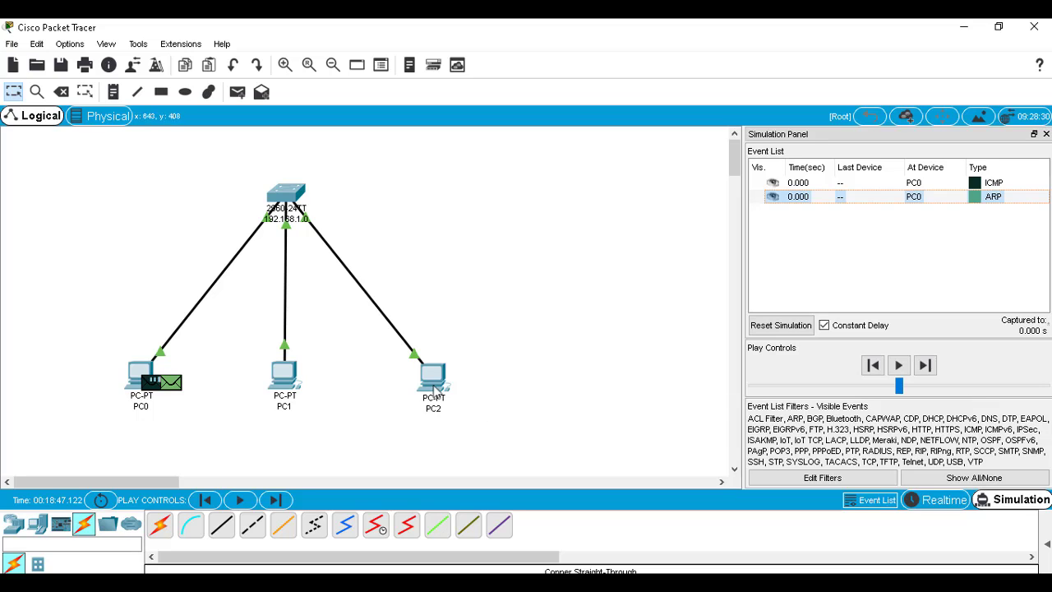
Clear all simulation event filters and enable only ARP as a visible event type
left_click(950, 482)
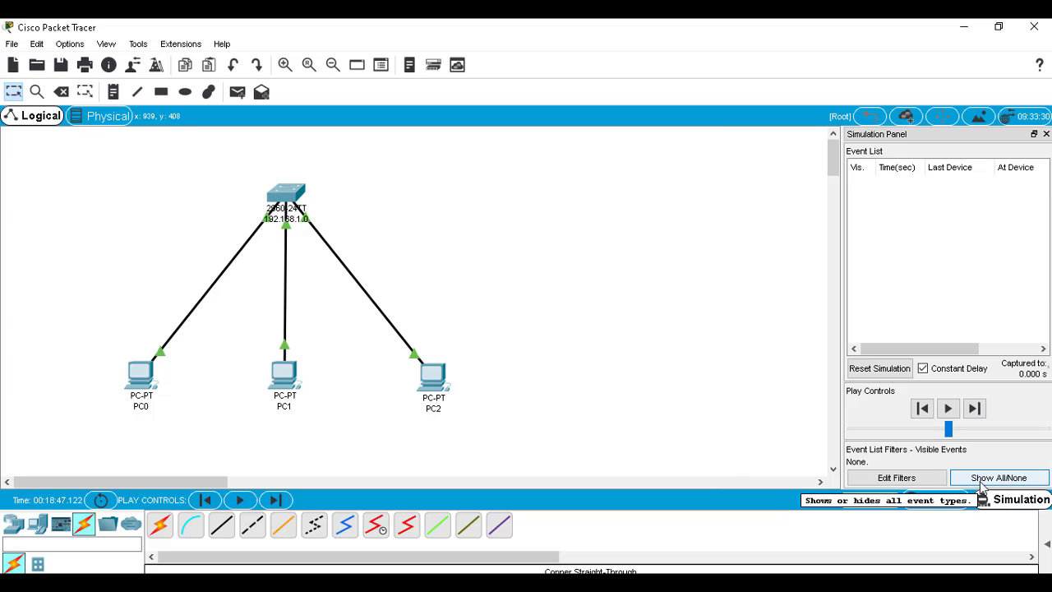
left_click(926, 482)
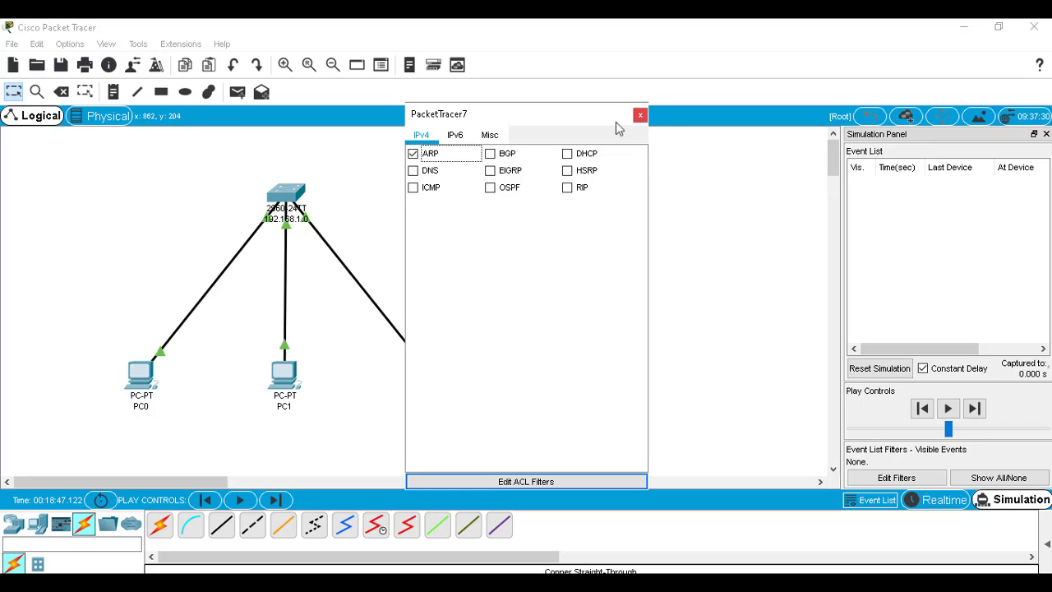
left_click(640, 114)
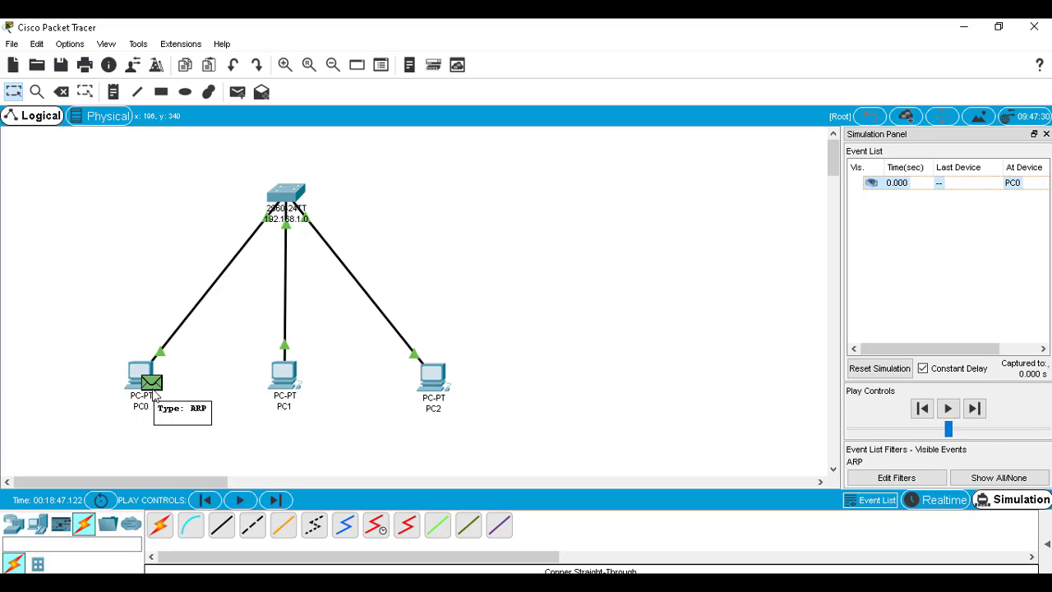
Examine the OSI layer details of the outbound ARP packet at PC0, and close the PDU information
left_click(152, 386)
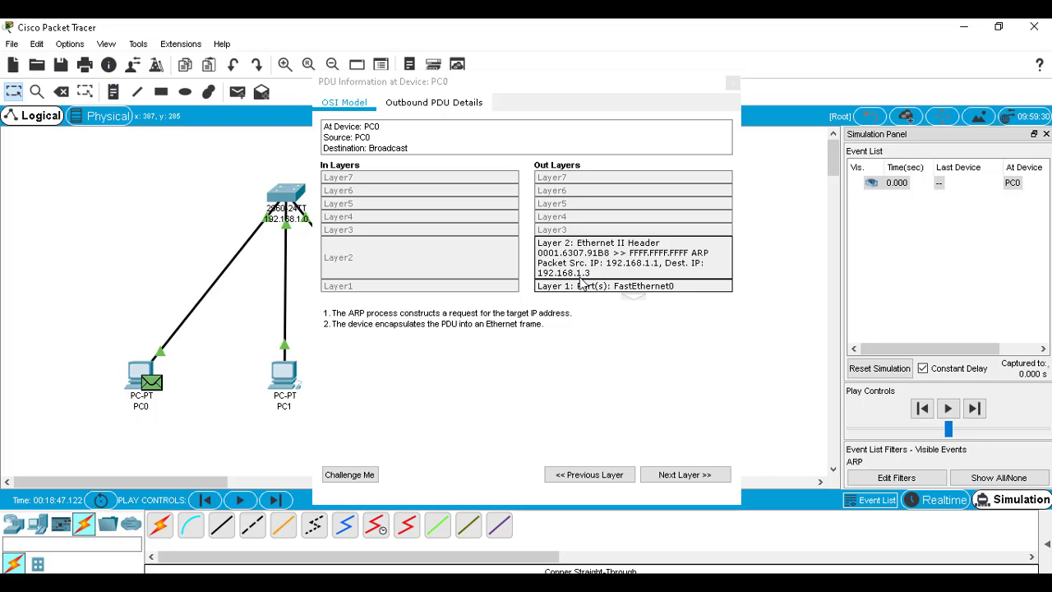
left_click(687, 477)
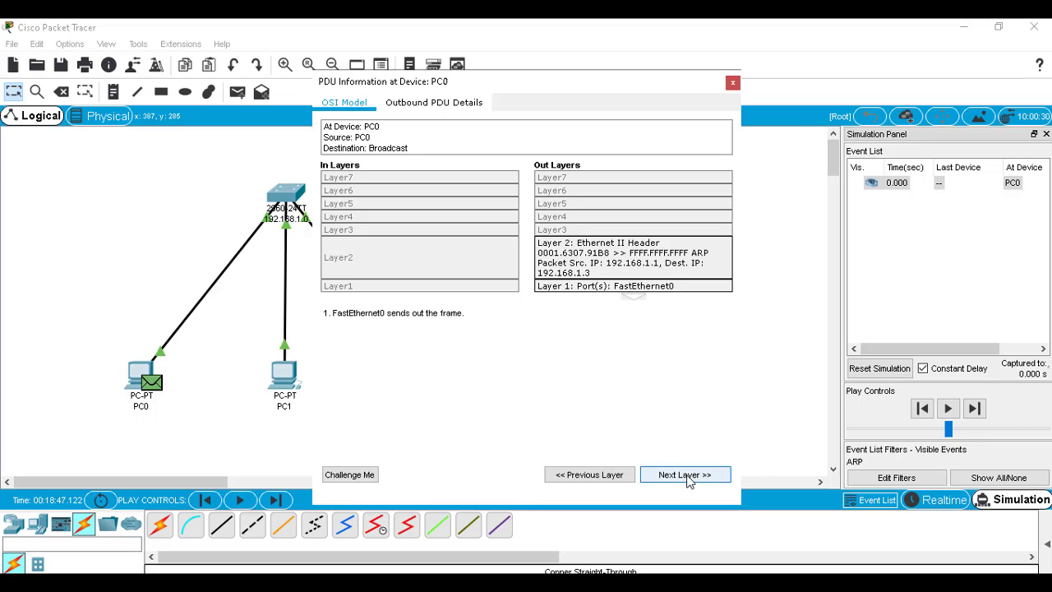
left_click(732, 83)
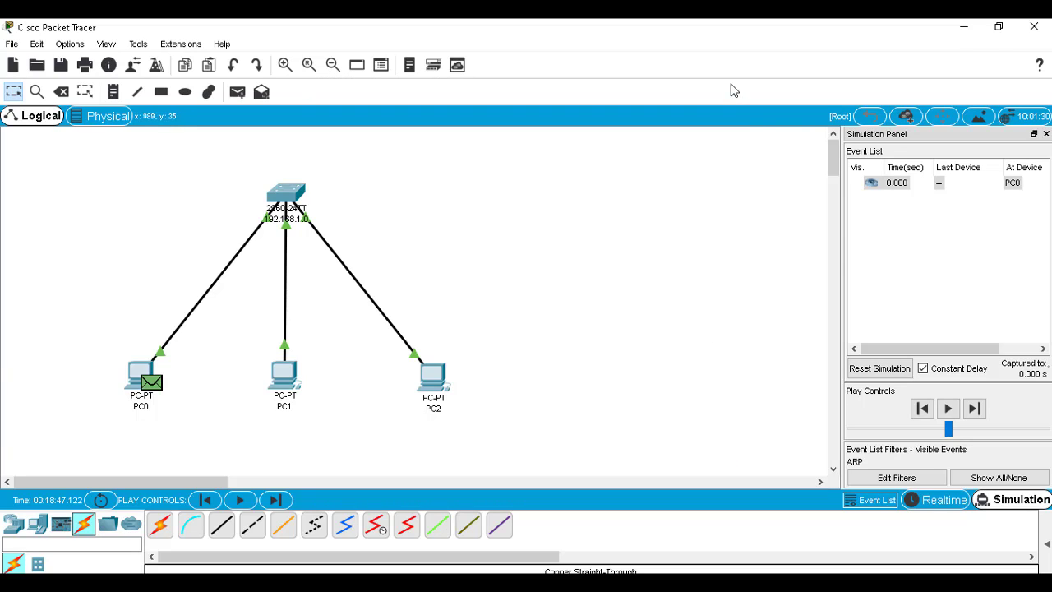
Advance the simulation by one event to send the ARP packet from PC0 to the switch
left_click(974, 408)
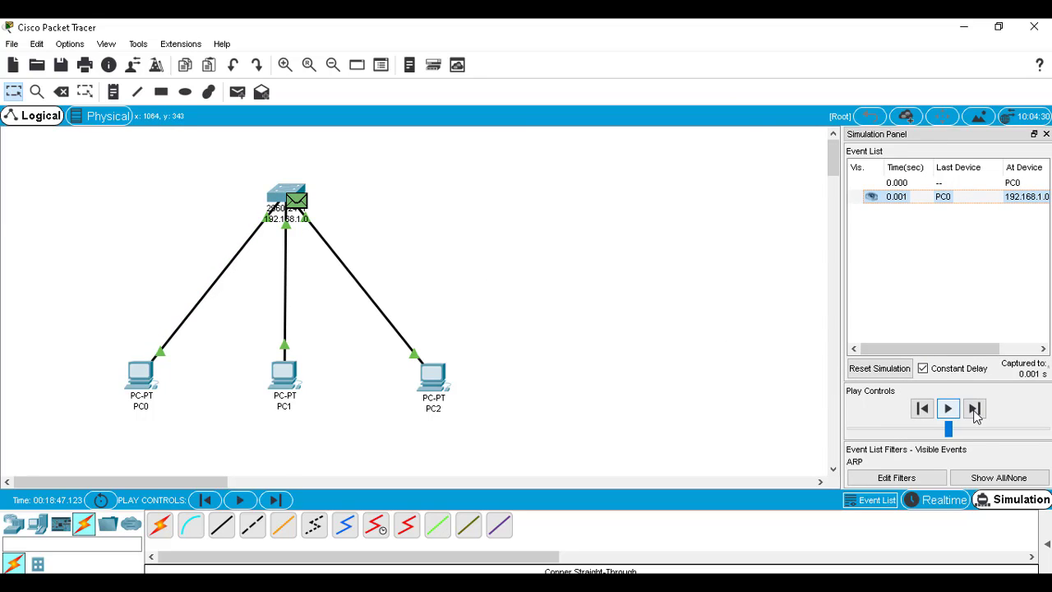
Advance the simulation by one event to broadcast the ARP request, and examine the OSI layer details of the packets at PC1 and PC2
left_click(974, 410)
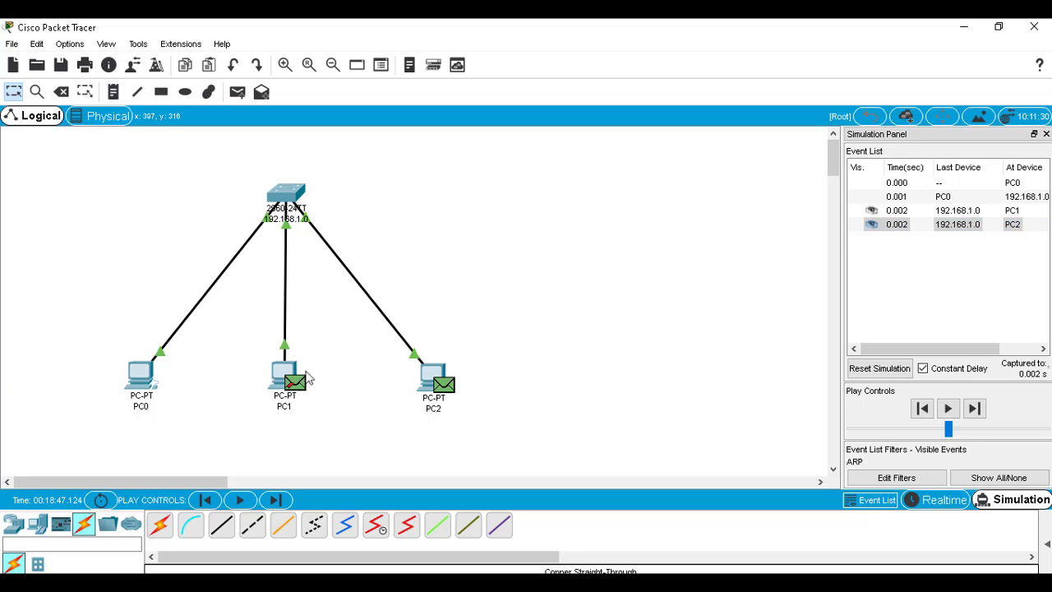
left_click(300, 380)
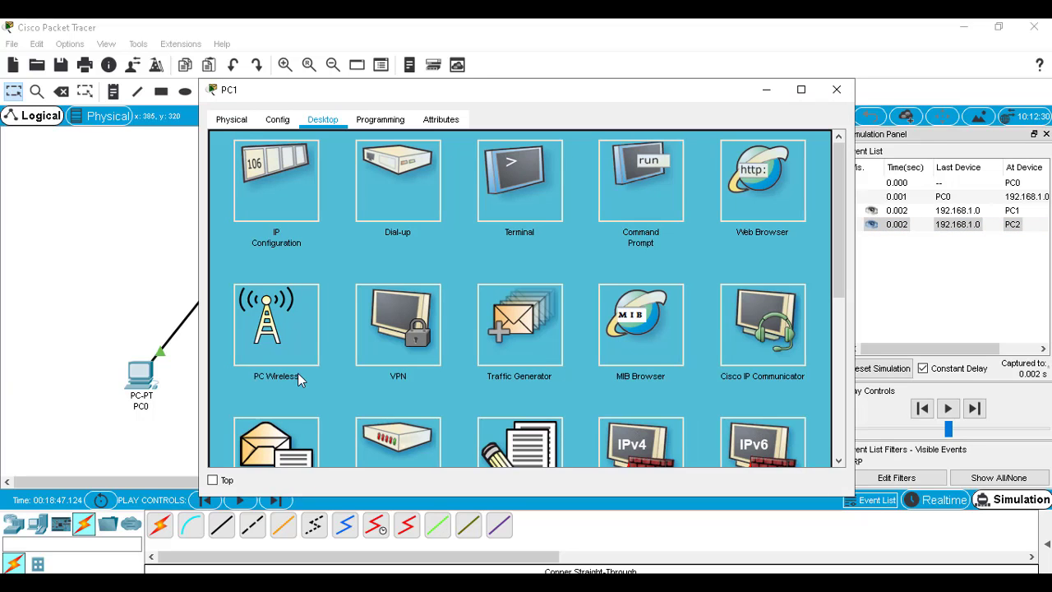
left_click(835, 89)
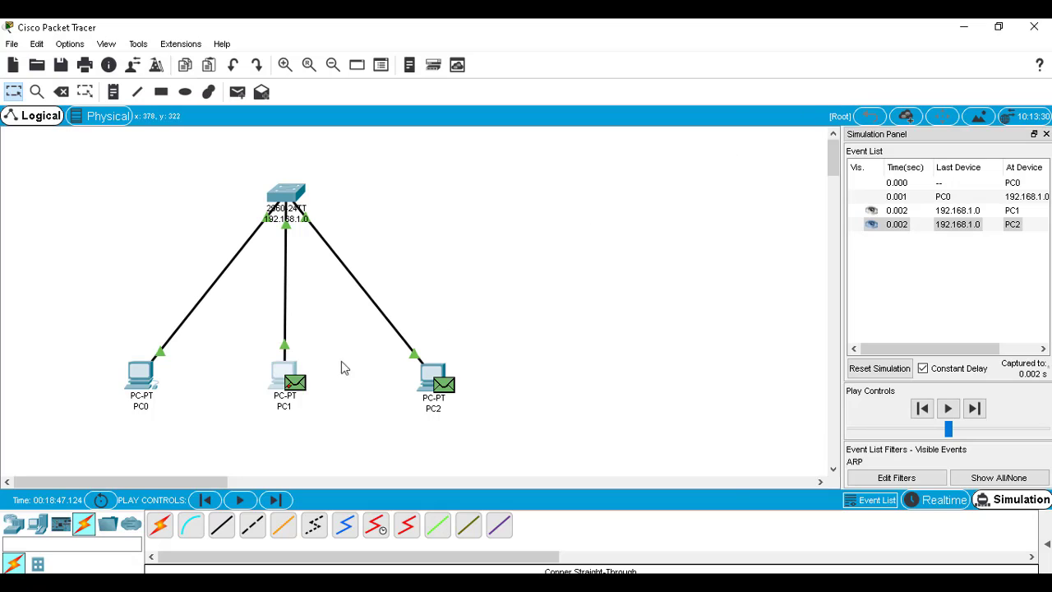
left_click(294, 389)
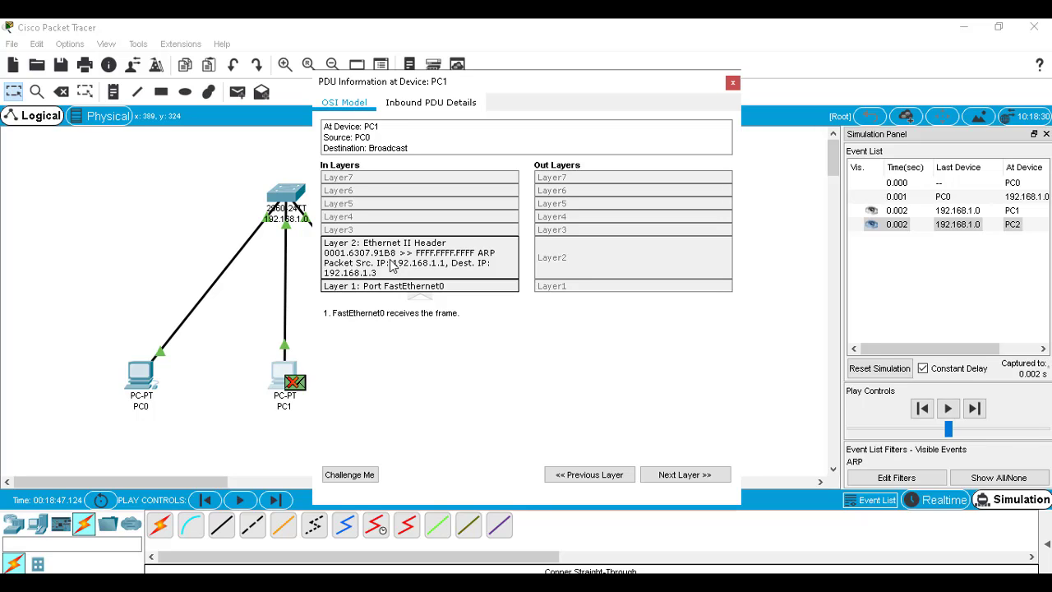
left_click(733, 82)
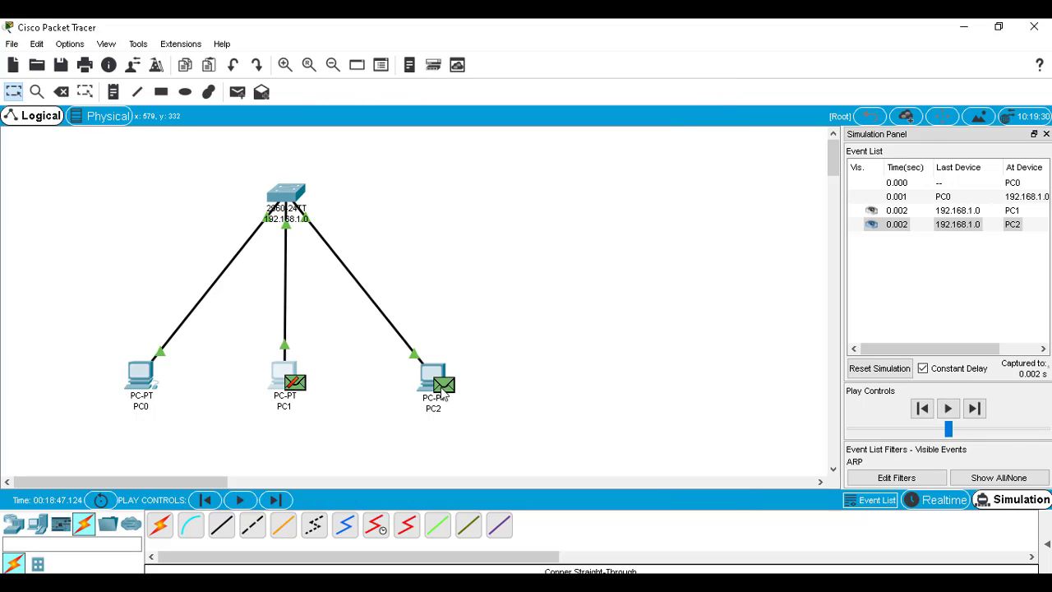
left_click(442, 386)
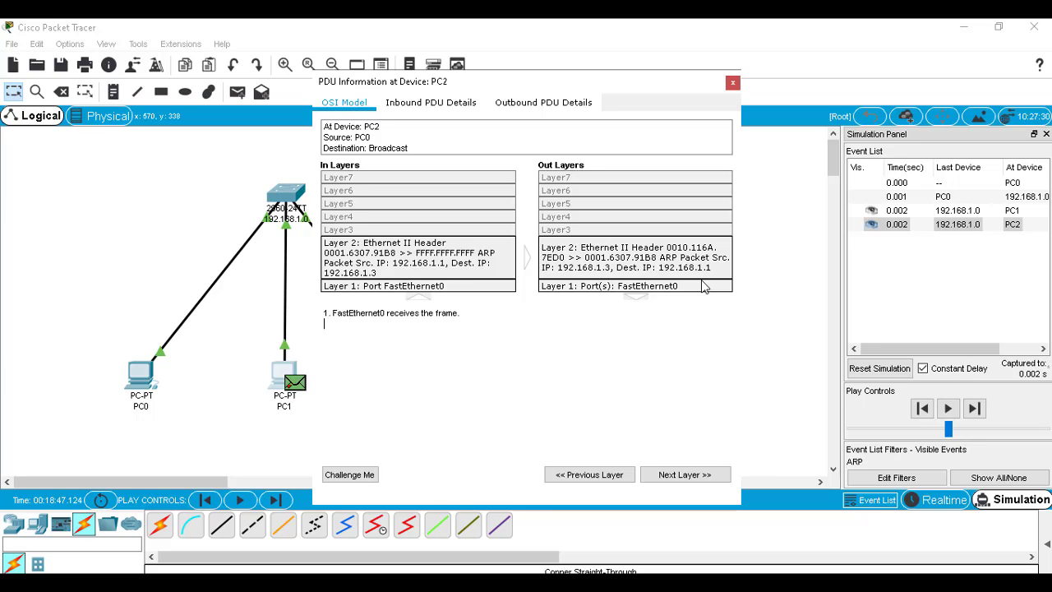
left_click(736, 83)
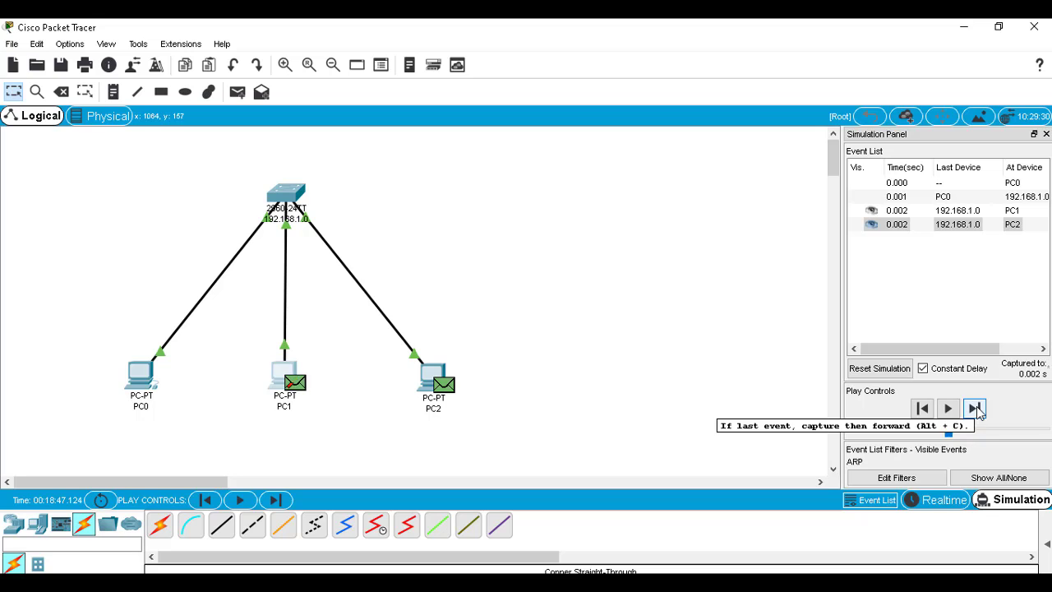
Advance the simulation by two events to return the ARP reply from PC2 to PC0, and examine its inbound OSI layer details at PC0
left_click(976, 409)
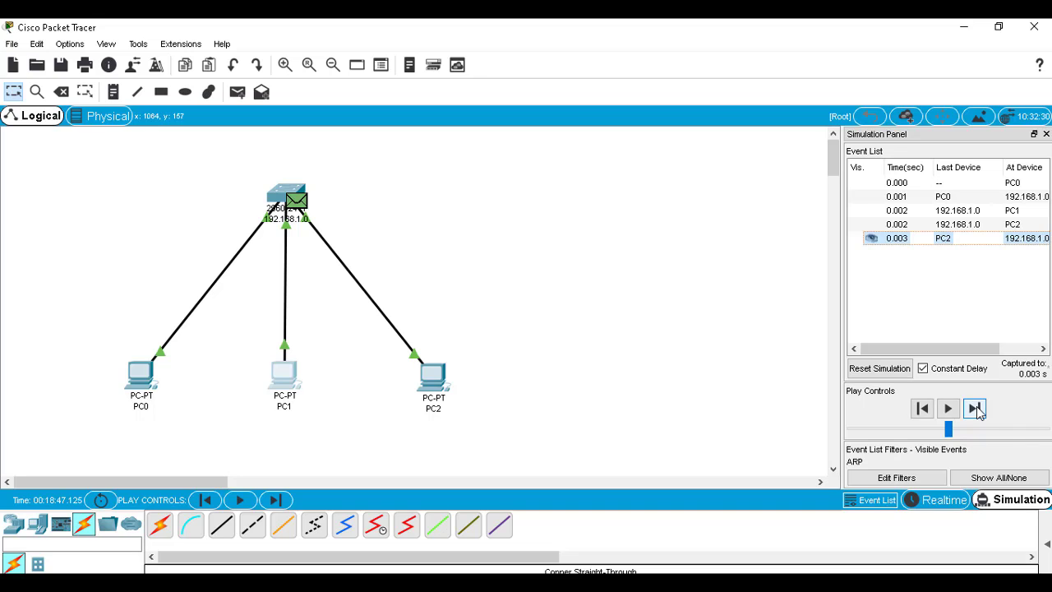
left_click(975, 409)
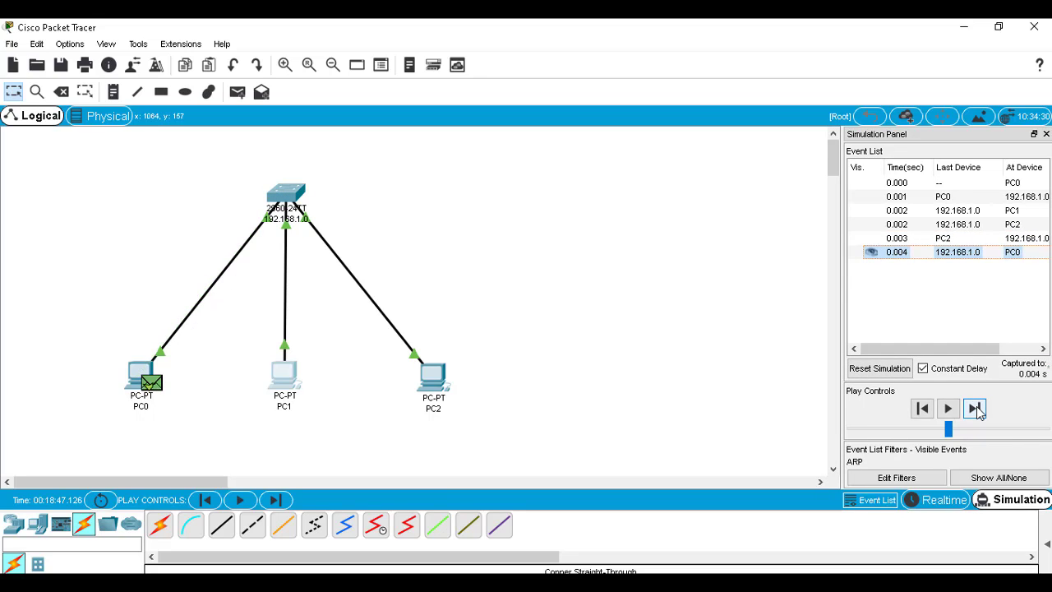
left_click(148, 383)
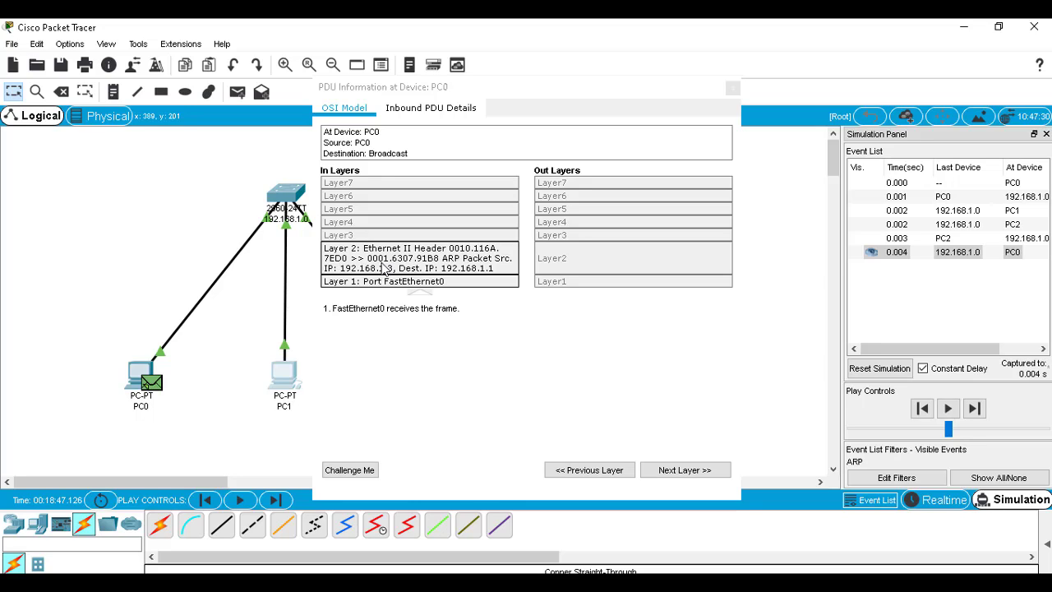
left_click(734, 88)
Return to realtime mode and display PC0's ARP table by running arp -a in its Command Prompt, closing the PC0 window when done
left_click(952, 504)
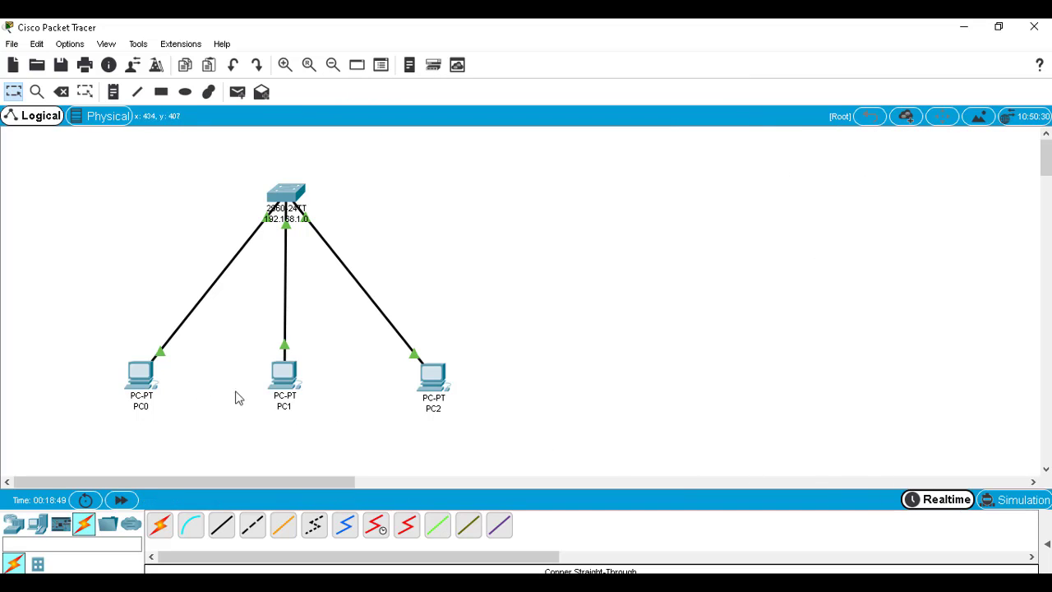
mouse_move(137, 382)
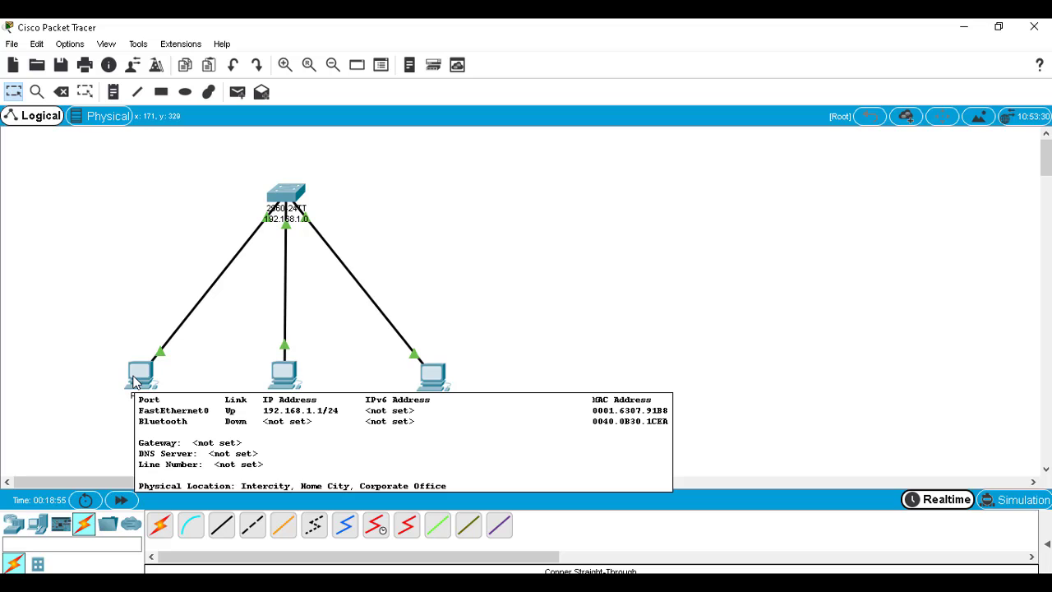
left_click(137, 380)
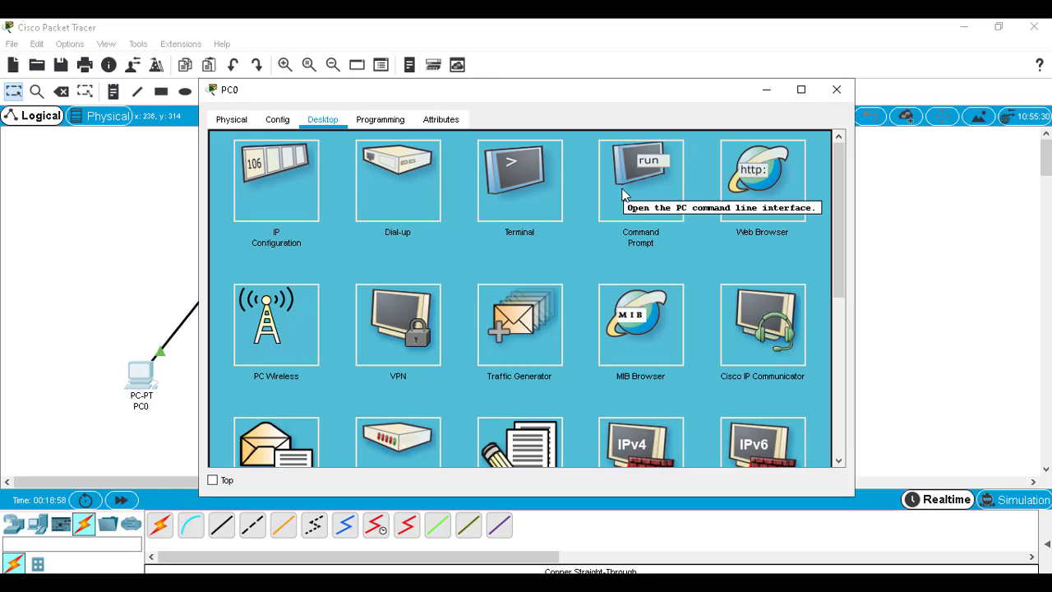
left_click(622, 194)
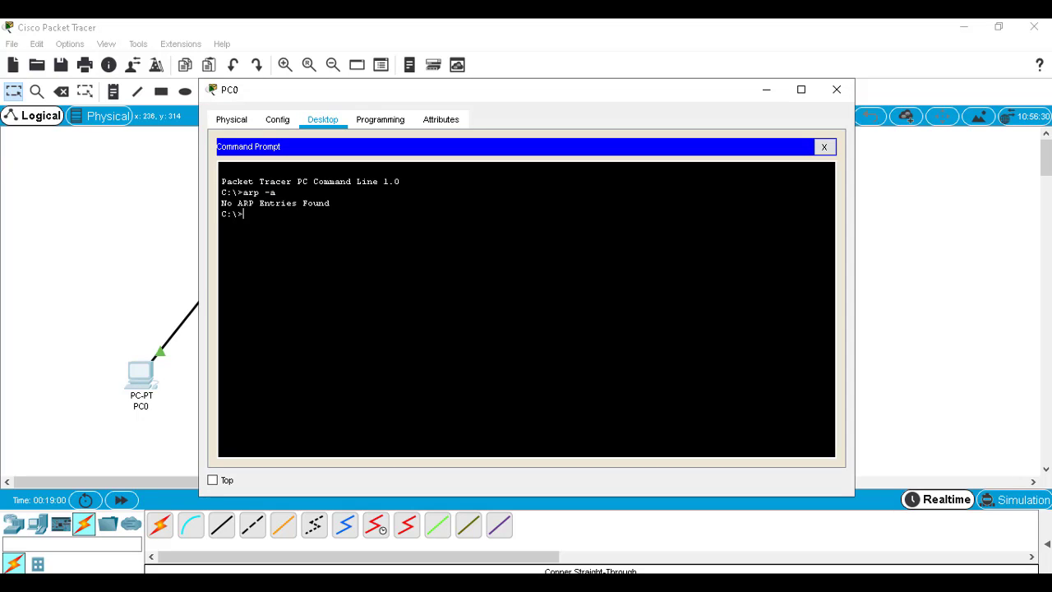
type("arp-a")
key("Left")
key("Left")
key("Return")
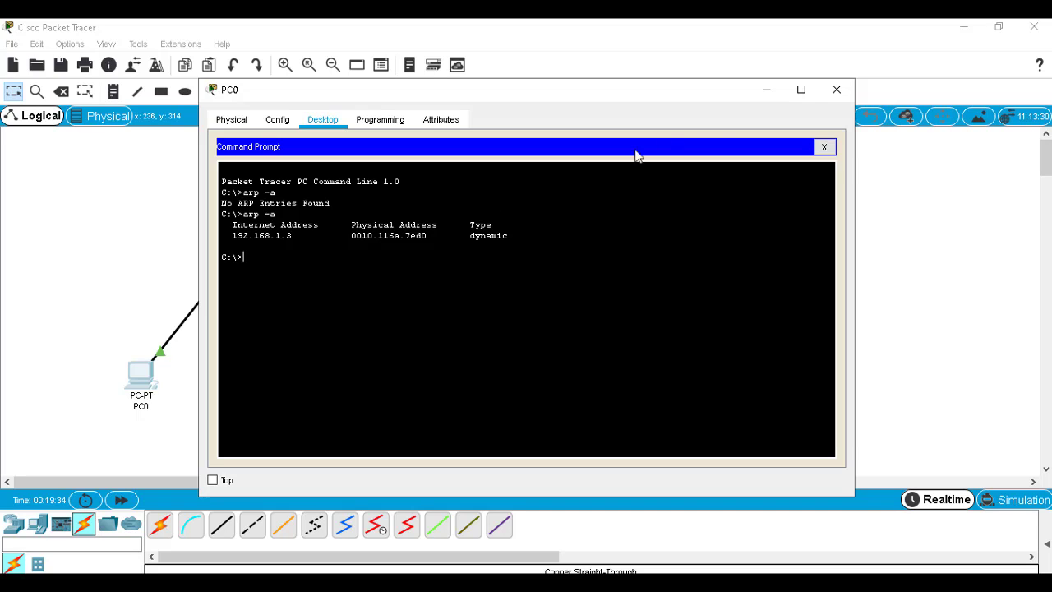
left_click(836, 89)
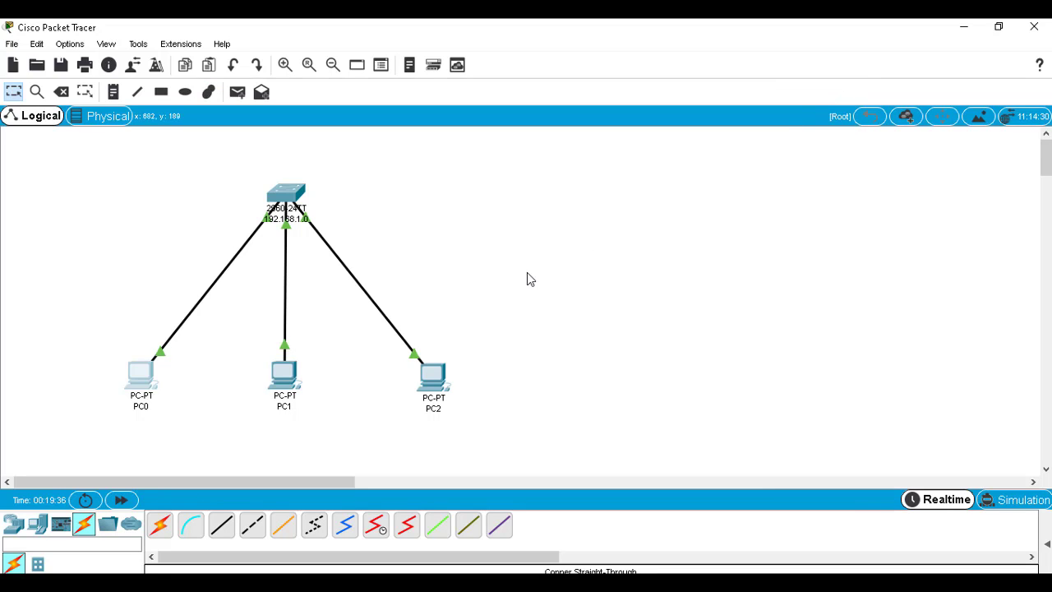